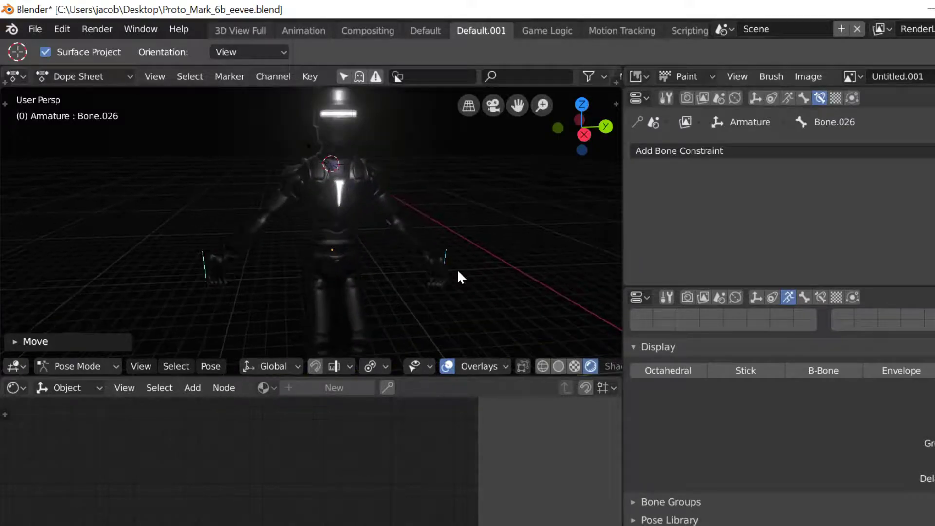
- Try to shift the two hand control bones along the global Y axis
left_click(461, 219)
key("g")
key("y")
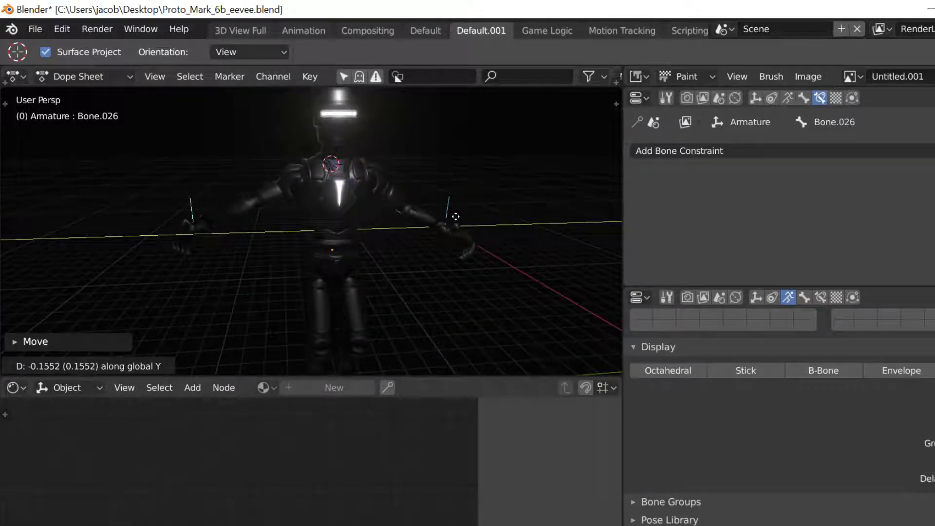
right_click(476, 223)
middle_click_drag(476, 223, 435, 228)
- Move the hand control bones along the global Y axis and along the global Z axis
key("g")
key("y")
left_click(441, 233)
key("g")
key("z")
left_click(468, 227)
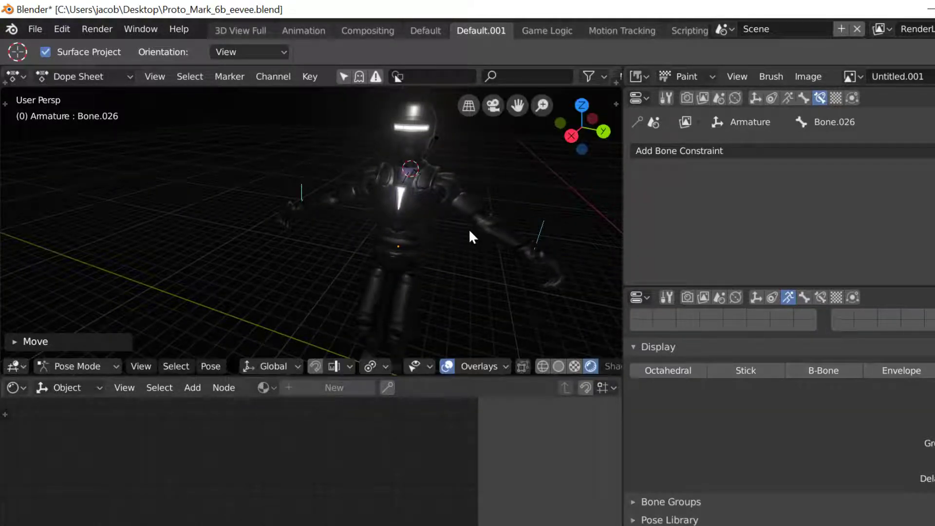
middle_click_drag(467, 229, 374, 253)
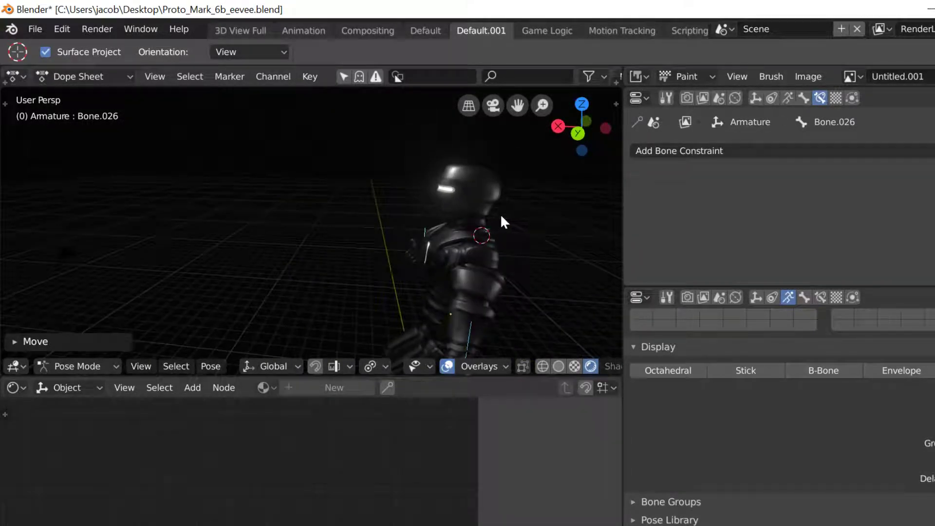
- Undo the last moves of the hand control bones
key("ctrl+z")
key("ctrl+z")
key("ctrl+z")
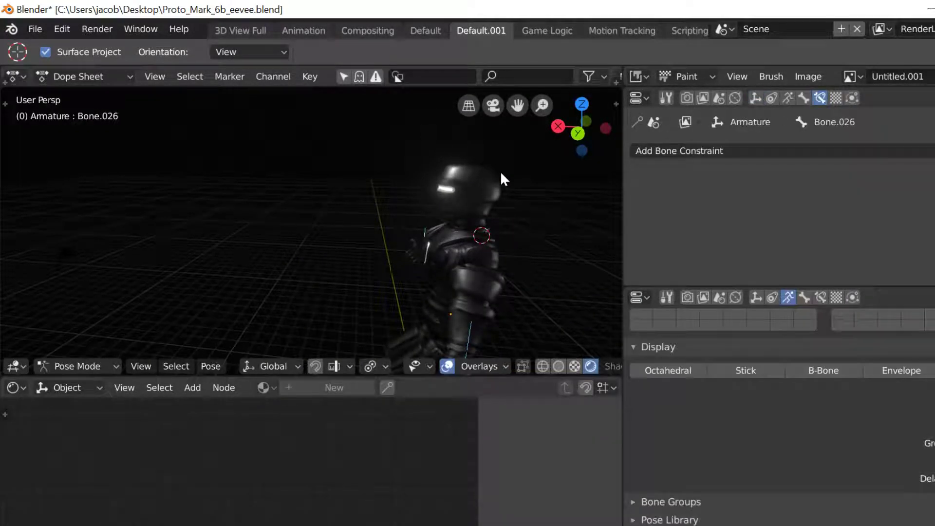
- Snap the 3D cursor to the selected head control bone, Bone.028, and try rotating that bone about the global Z axis
key("shift+s")
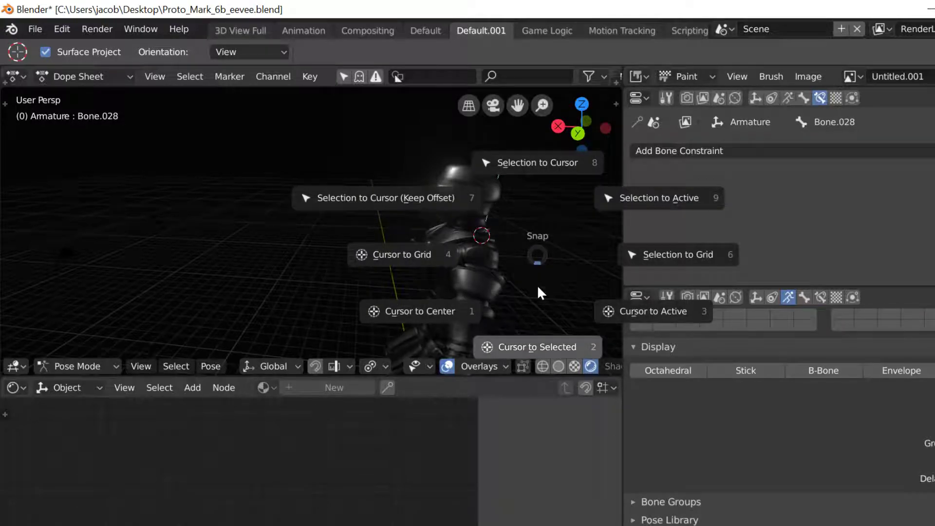
left_click(539, 343)
key("r")
key("z")
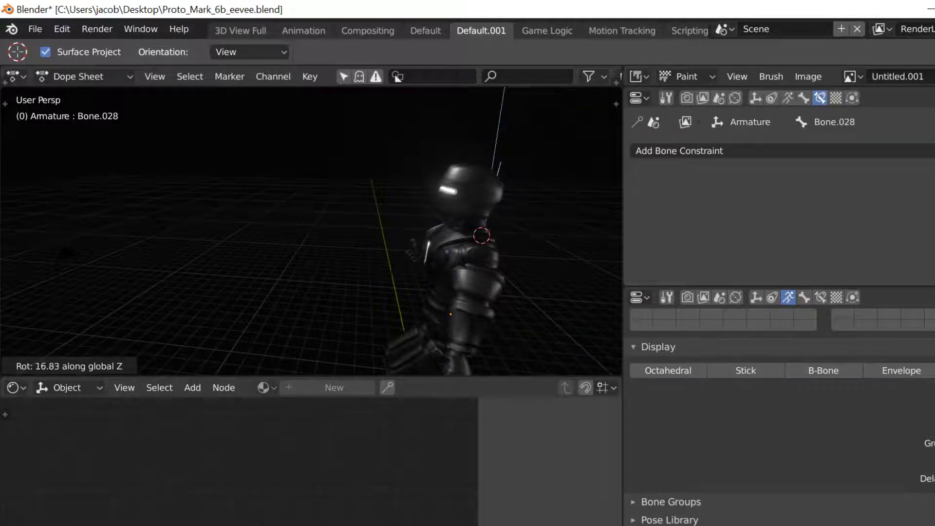
right_click(464, 220)
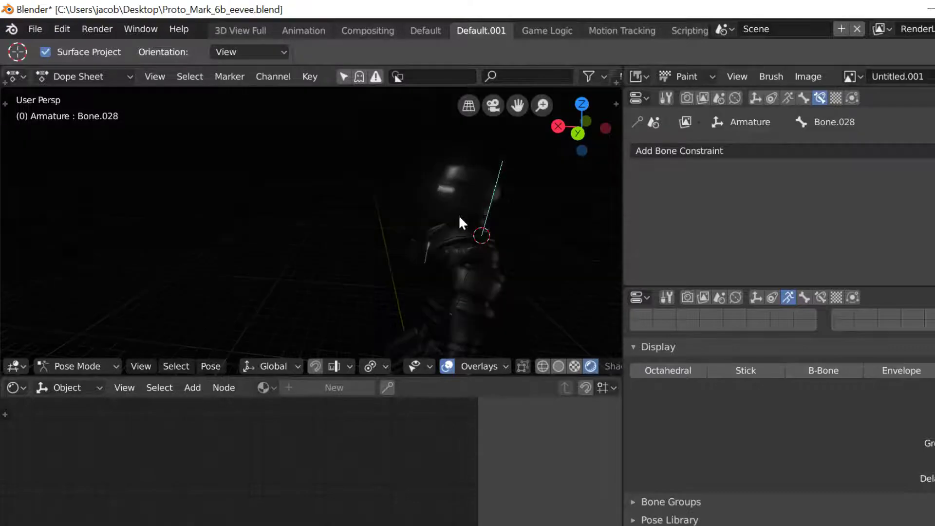
- Try rotating the head's Bone.031 about the global Z axis and moving it freely
left_click(466, 193)
key("r")
key("z")
right_click(480, 247)
middle_click_drag(481, 246, 431, 269)
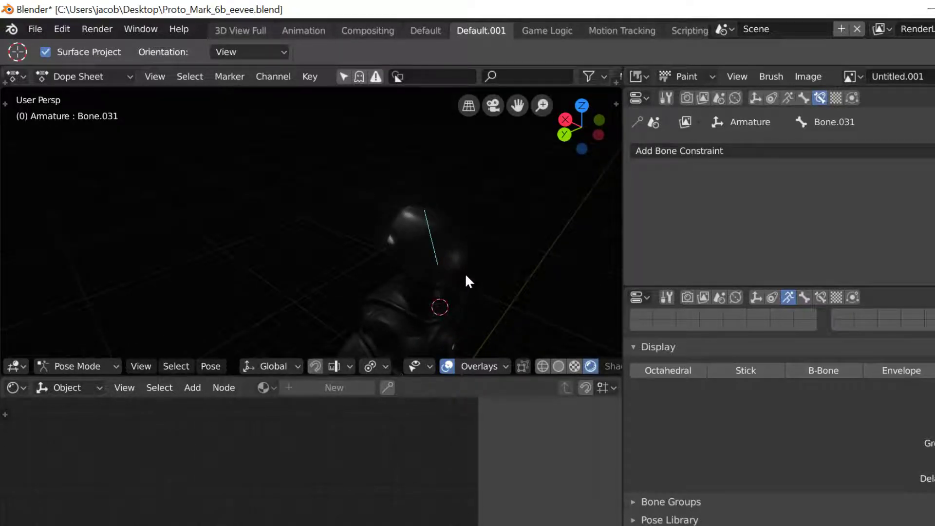
key("g")
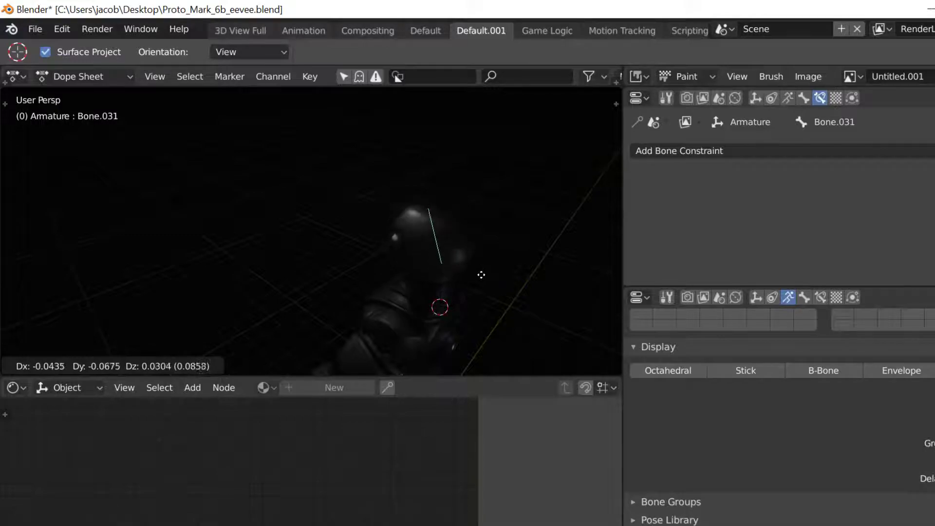
right_click(480, 280)
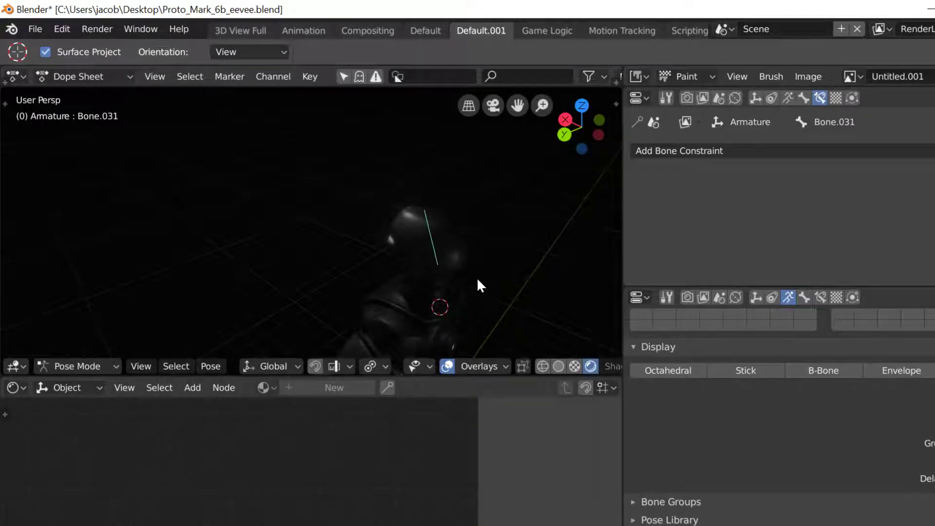
- Try rotating the head control bone, Bone.028, about the global Y axis
middle_click_drag(482, 287, 501, 265)
left_click(491, 225)
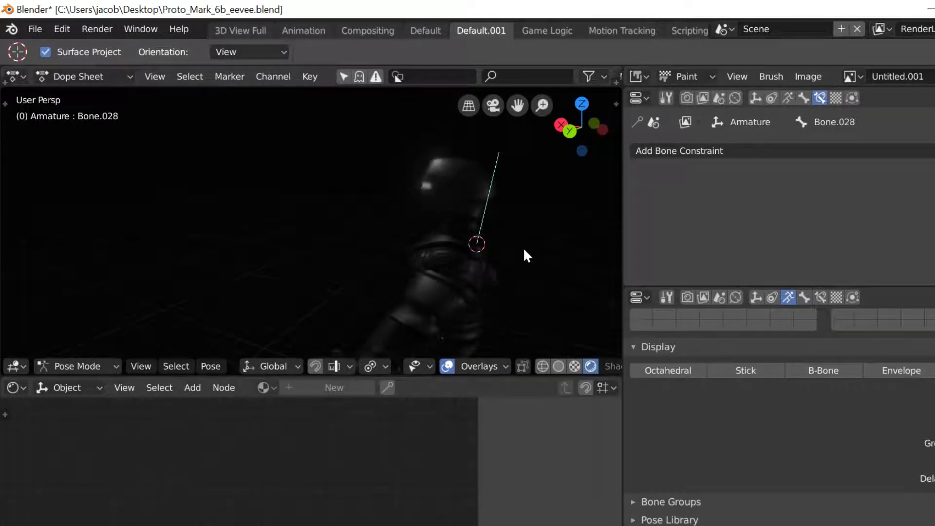
key("r")
key("x")
key("y")
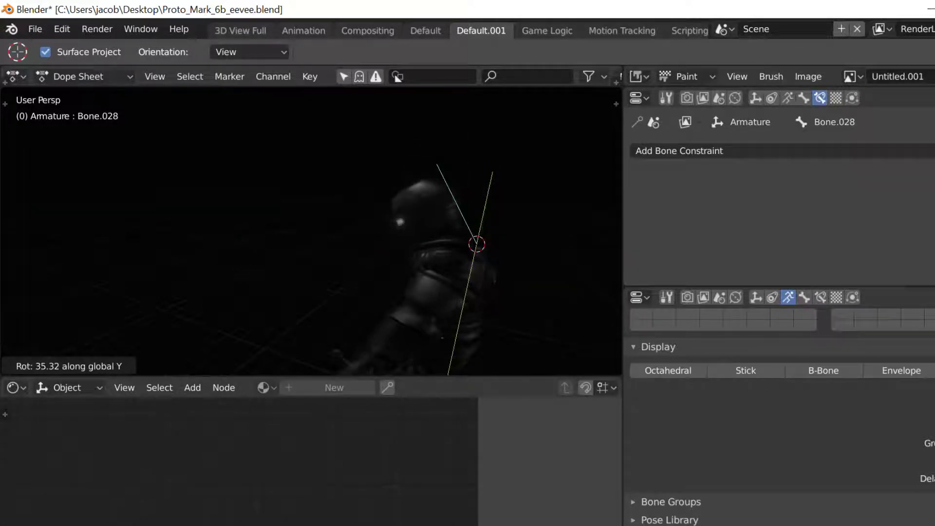
left_click(525, 252)
- Try moving the foot control bone along the global Z axis
scroll(525, 254, "down", 3)
middle_click_drag(525, 255, 470, 278)
key("a")
right_click(386, 325)
key("g")
key("z")
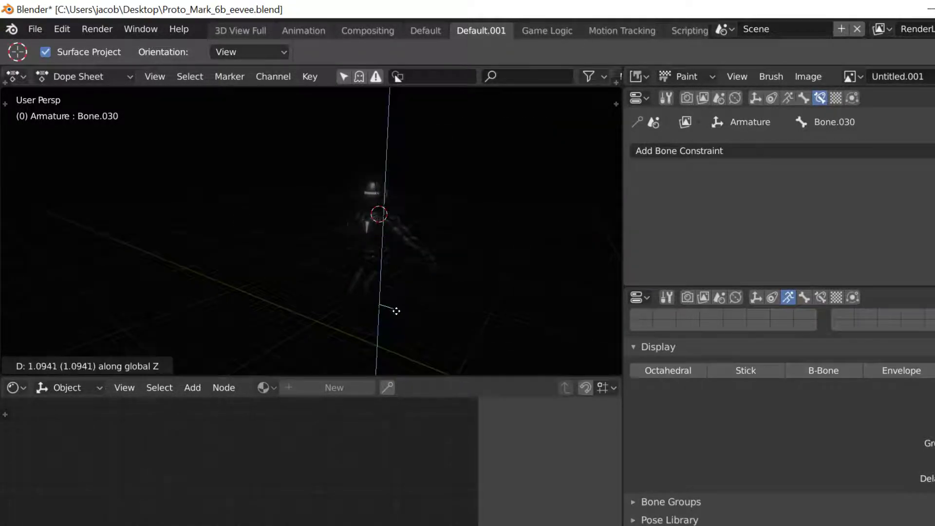
right_click(389, 315)
- Inspect the figure in wireframe shading and return the viewport to rendered shading
key("z")
middle_click_drag(389, 316, 404, 311)
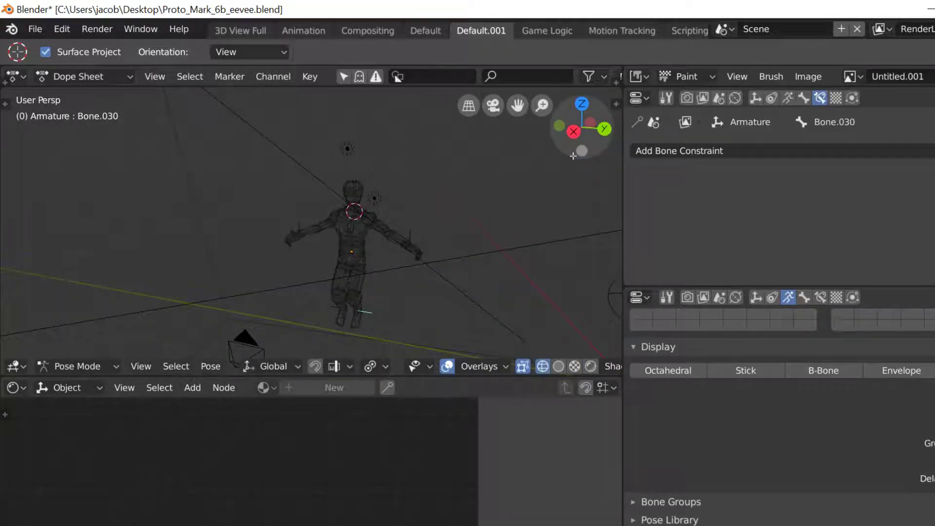
left_click(589, 367)
mouse_move(392, 266)
middle_mouse_down()
mouse_move(436, 273)
mouse_move(399, 272)
middle_mouse_up()
scroll(436, 272, "up", 2)
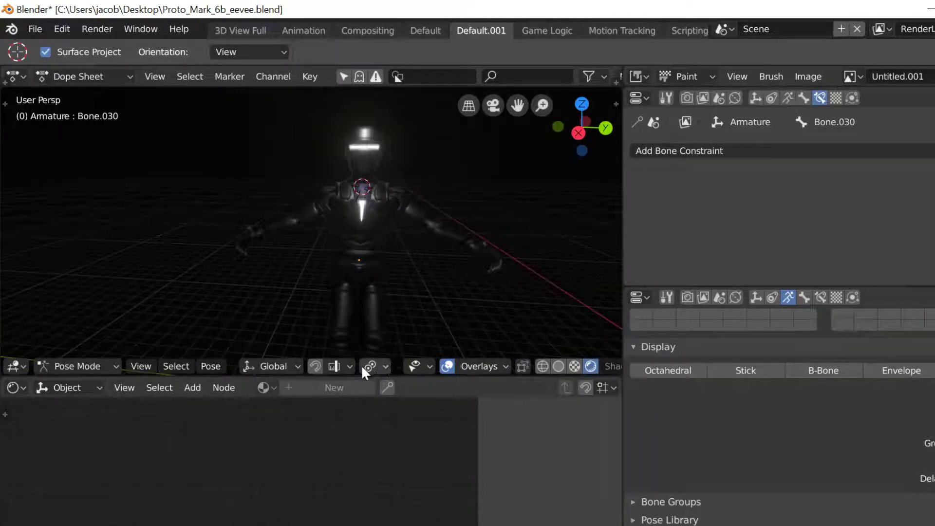
- Hide the viewport overlays and examine the rendered figure from other angles
left_click(460, 368)
left_click(415, 367)
left_click(469, 366)
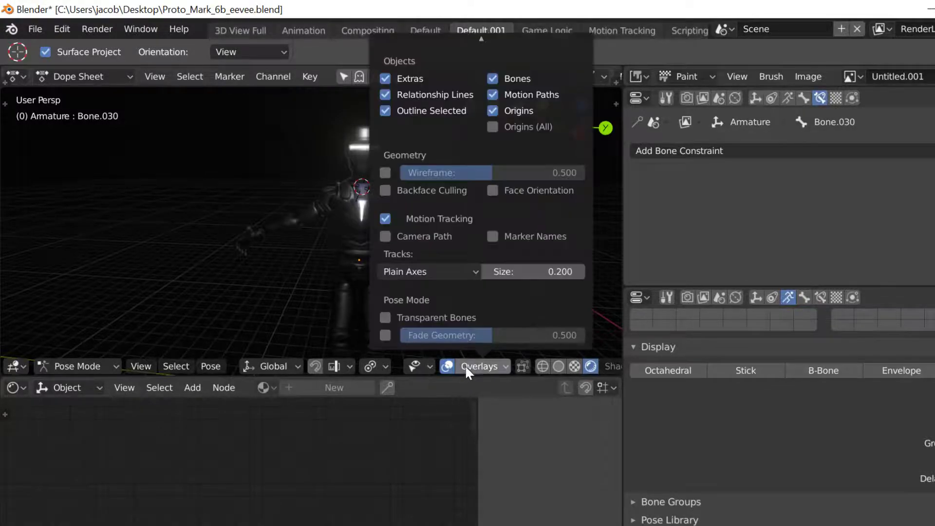
left_click(446, 366)
middle_click_drag(415, 250, 520, 309)
middle_click_drag(314, 314, 378, 317)
scroll(370, 308, "up", 5)
- Select the figure's body mesh in Object Mode and try moving it freely
right_click(395, 252, "alt")
left_click(395, 253)
right_click(406, 223)
key("g")
right_click(408, 264)
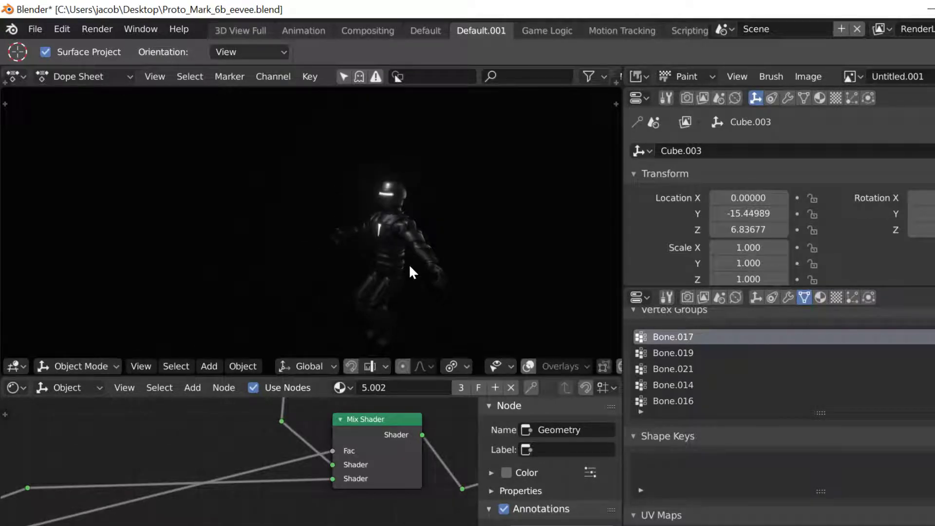
- Try duplicating the body mesh alone and shifting the copy along the global X axis
key("shift+d")
right_click(412, 270)
key("g")
key("x")
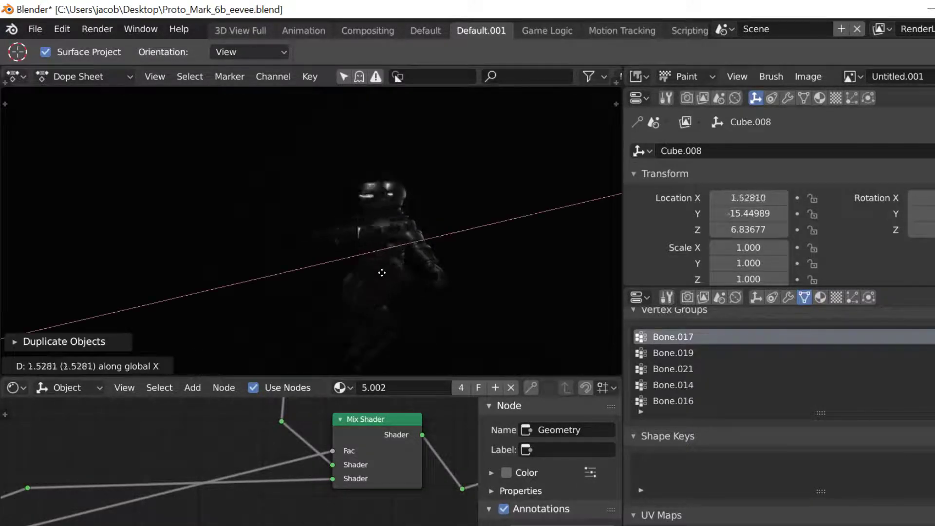
right_click(394, 265)
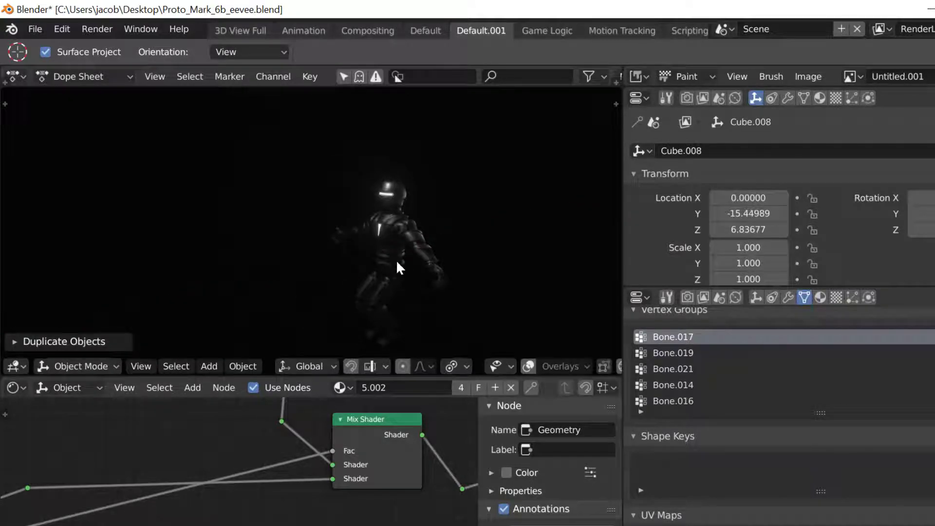
left_click(401, 259)
left_click(387, 220, "alt")
left_click(384, 234)
- Switch the viewport to wireframe shading and select the figure's armature
key("z")
left_click(400, 224)
key("z")
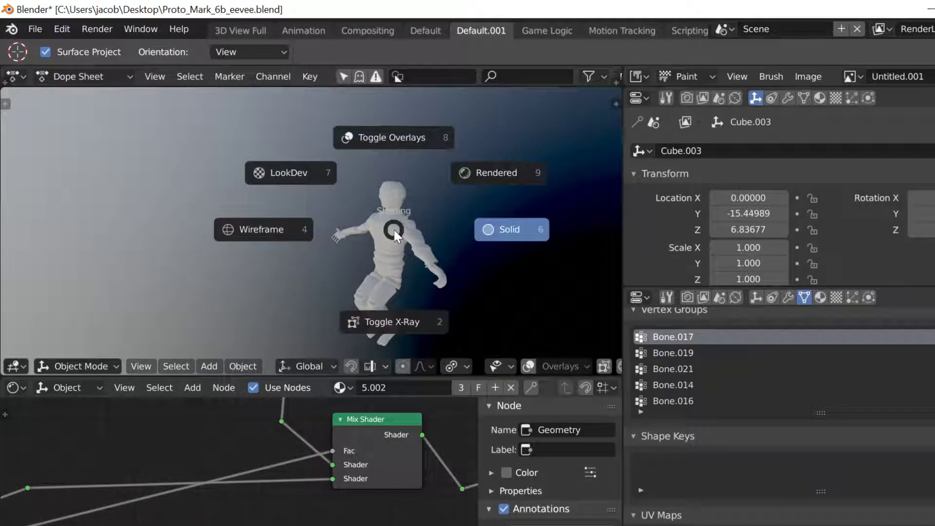
left_click(301, 231)
left_click(404, 232)
left_click(395, 229, "alt")
left_click(395, 231)
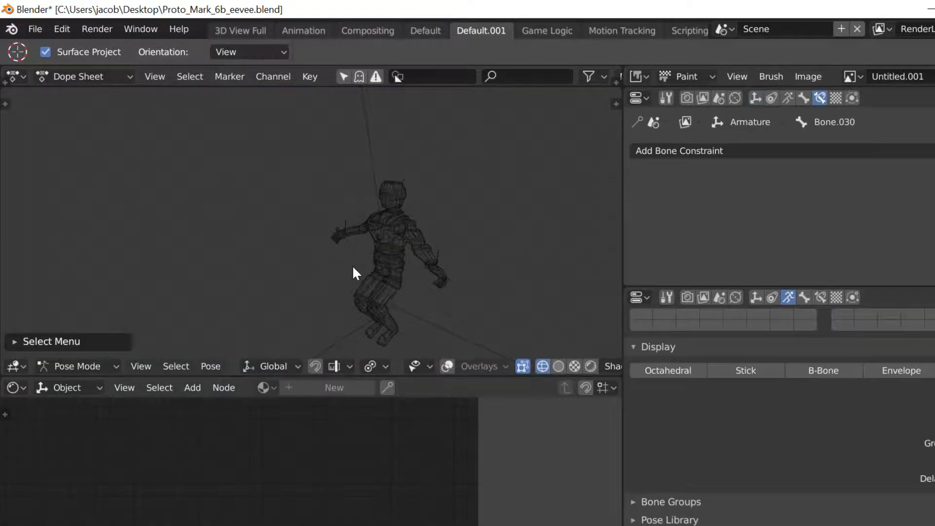
- Turn the viewport overlays back on and switch the armature from Pose Mode to Object Mode
left_click(420, 368)
left_click(448, 366)
left_click(395, 253, "alt")
left_click(392, 247)
scroll(404, 253, "up", 2)
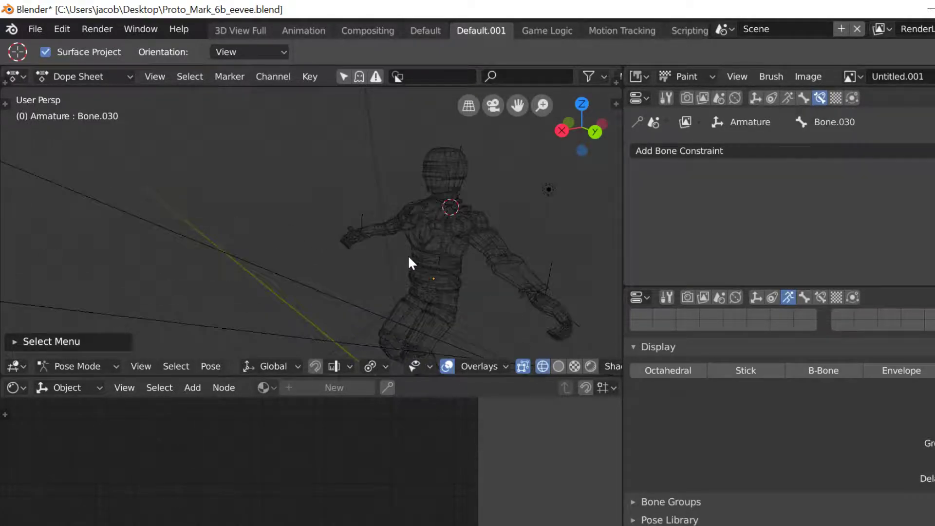
left_click(441, 259)
left_click(96, 364)
left_click(84, 346)
- Duplicate the body mesh together with its armature and move the copy forward along the global X axis
left_click(468, 237)
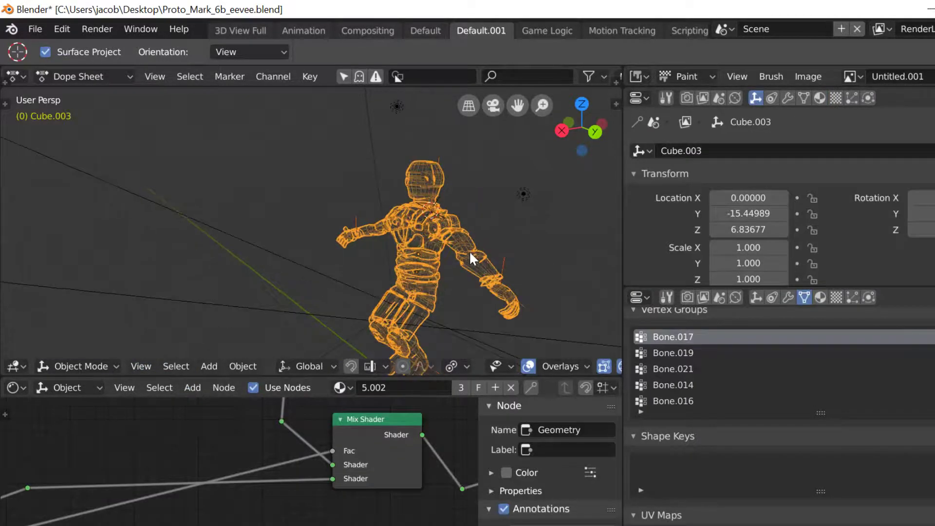
key("shift+d")
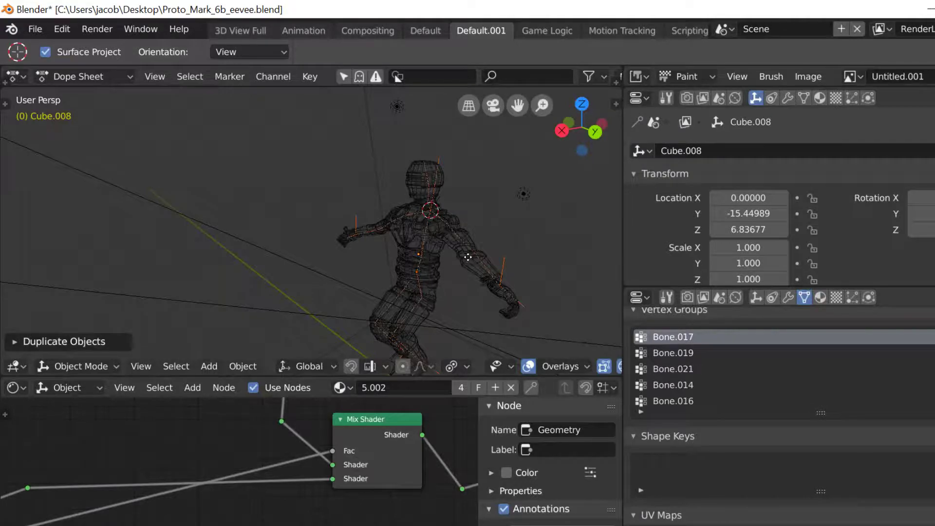
key("x")
left_click(325, 271)
scroll(300, 265, "down", 2)
- Remove material slots 5 and 5.001 from the duplicated body mesh, keeping only 5.002
right_click(286, 234)
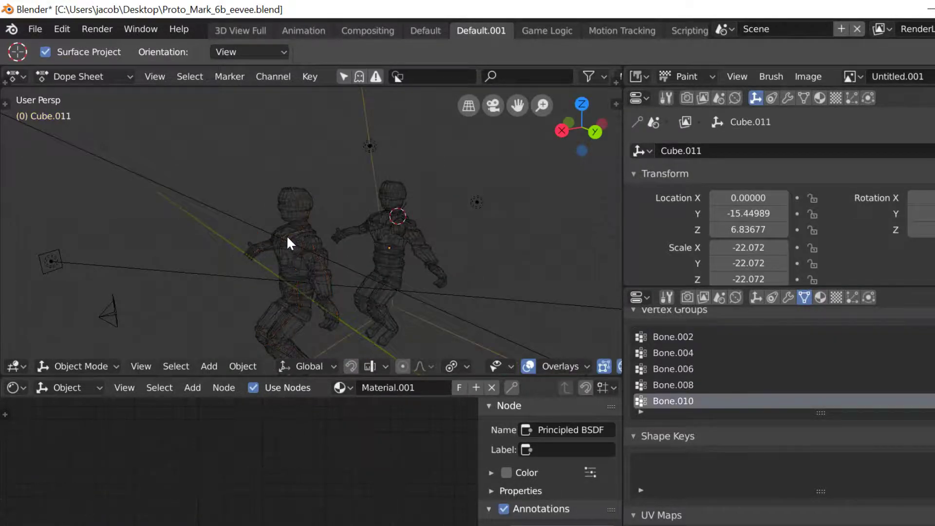
right_click(283, 236)
left_click(306, 212)
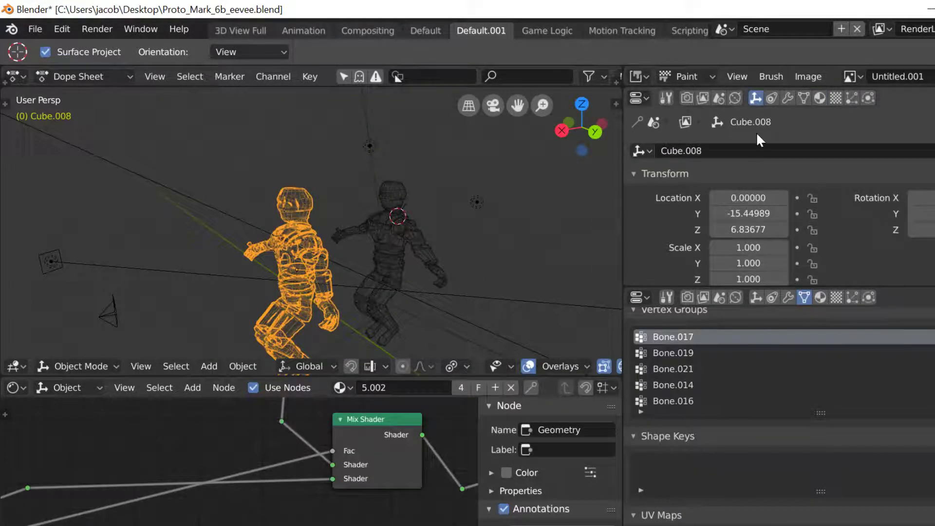
left_click(820, 97)
left_click(739, 155)
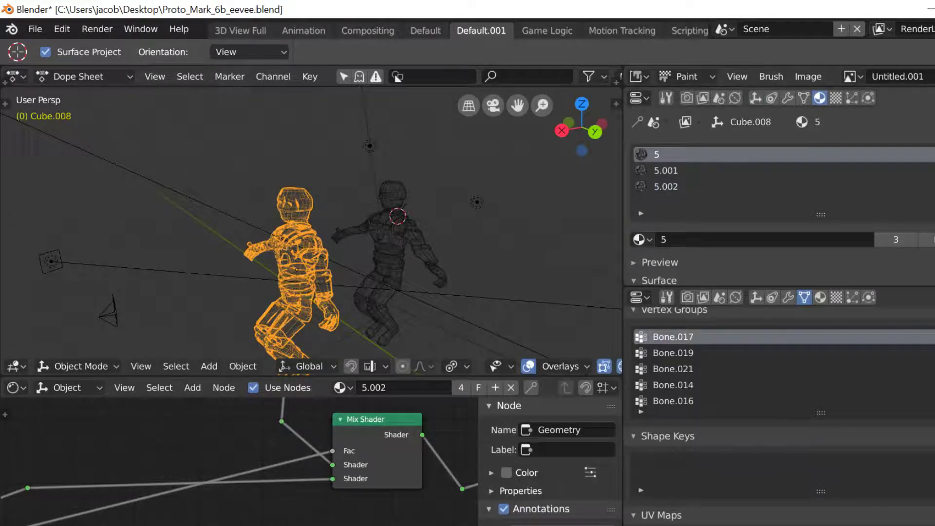
left_click(933, 169)
left_click(932, 170)
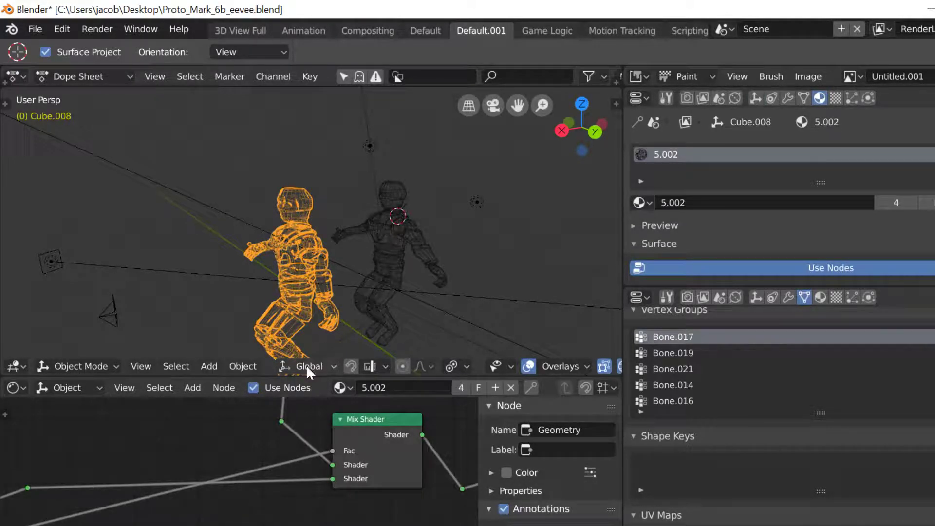
- Preview both figures in rendered shading and return the viewport to wireframe
scroll(582, 368, "down", 5)
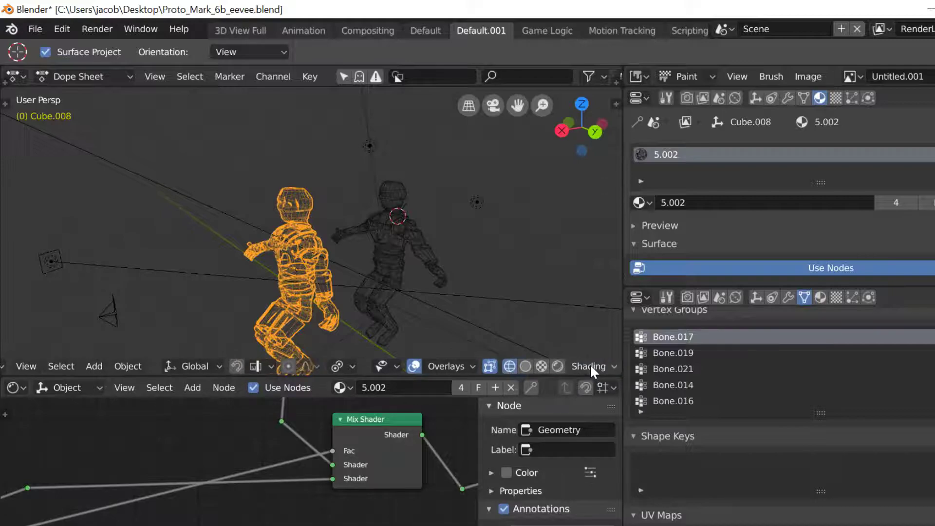
left_click(555, 366)
middle_click_drag(423, 288, 389, 296)
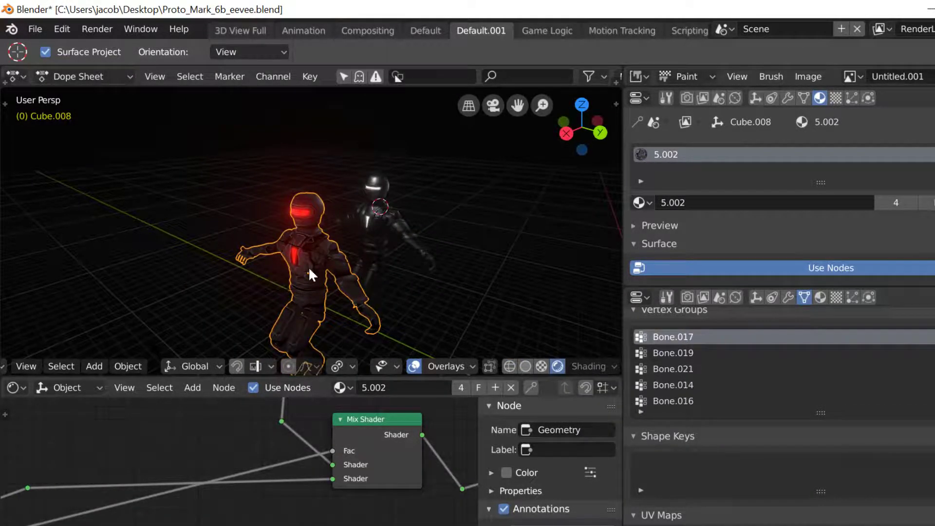
key("z")
left_click(225, 265)
- Duplicate the original body mesh with its armature and move this second copy behind it along the global X axis
left_click(320, 265, "alt")
left_click(379, 230, "alt")
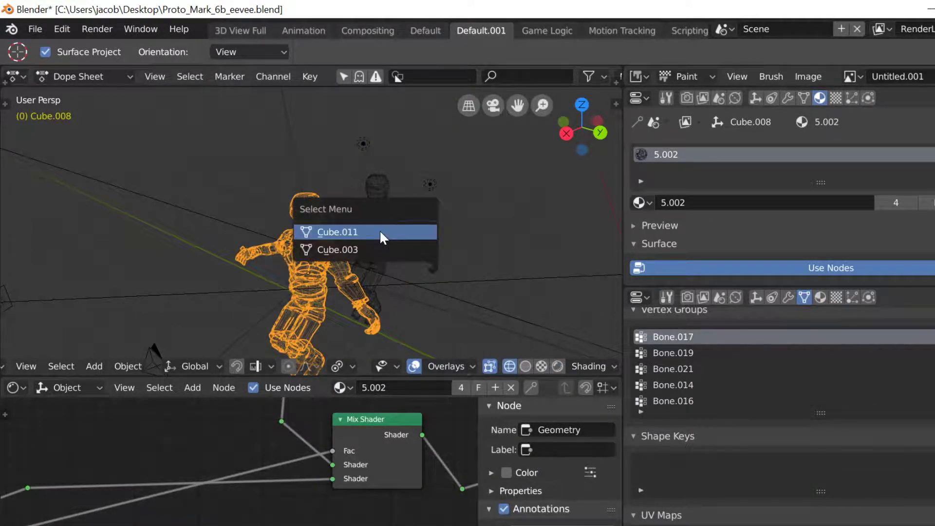
left_click(372, 208, "alt")
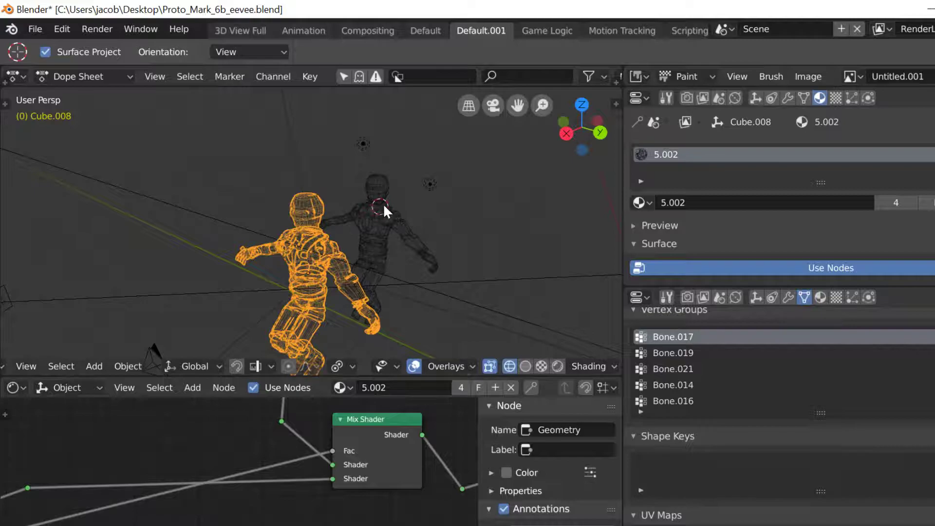
left_click(384, 211, "alt")
left_click(361, 209)
left_click(389, 228)
key("shift+d")
key("x")
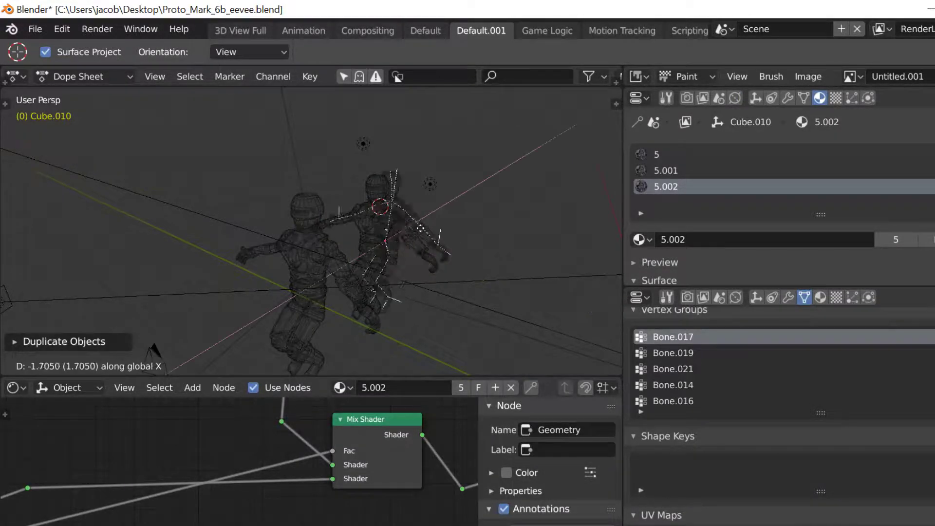
left_click(517, 225)
- Confirm the second copy's placement, then remove material slots 5 and 5.002 from its body mesh, keeping only 5.001
left_click(422, 197)
left_click(429, 206)
left_click(424, 220)
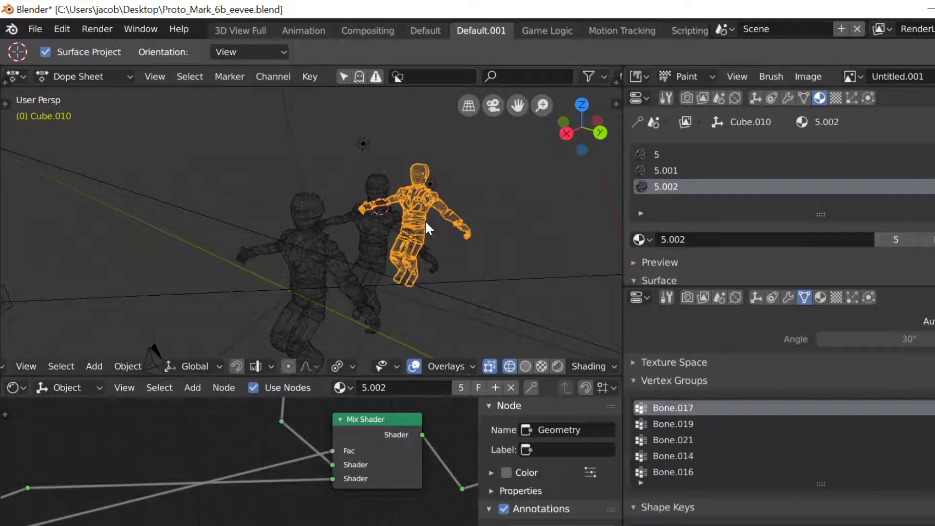
left_click(748, 155)
left_click(934, 171)
left_click(752, 171)
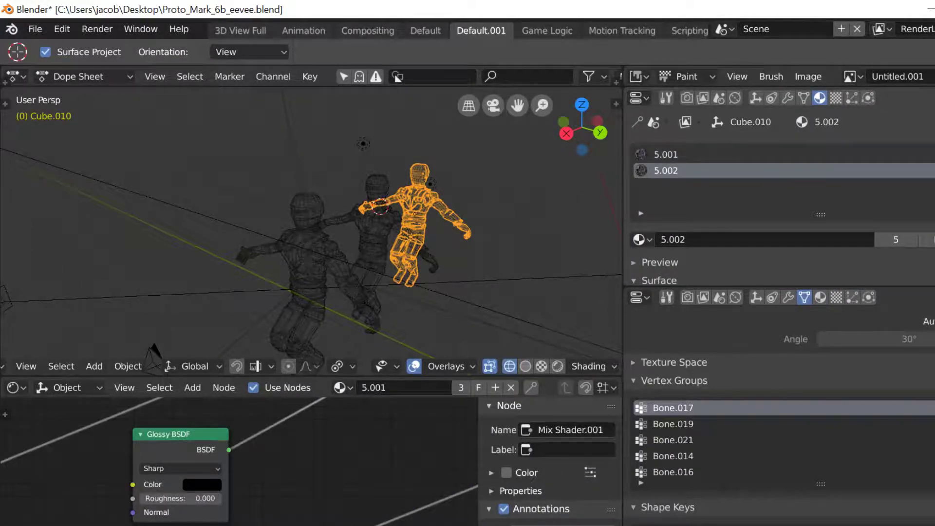
left_click(934, 170)
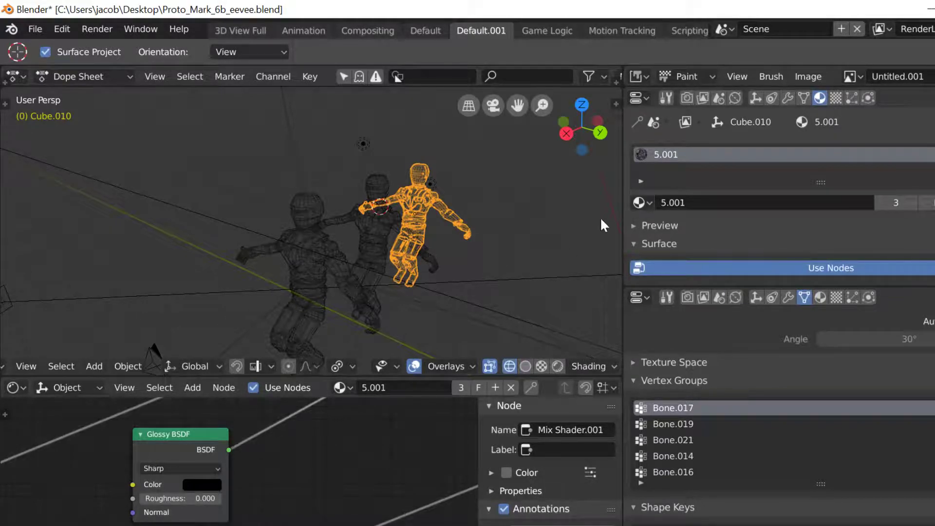
- Switch the viewport to rendered shading and inspect the glow on all three figures
left_click(557, 365)
mouse_move(547, 326)
middle_mouse_down()
mouse_move(454, 261)
mouse_move(437, 262)
mouse_move(469, 270)
mouse_move(392, 285)
mouse_move(380, 280)
mouse_move(428, 265)
mouse_move(306, 261)
mouse_move(386, 267)
mouse_move(347, 268)
mouse_move(434, 244)
mouse_move(244, 247)
mouse_move(288, 255)
mouse_move(270, 253)
mouse_move(273, 266)
middle_mouse_up()
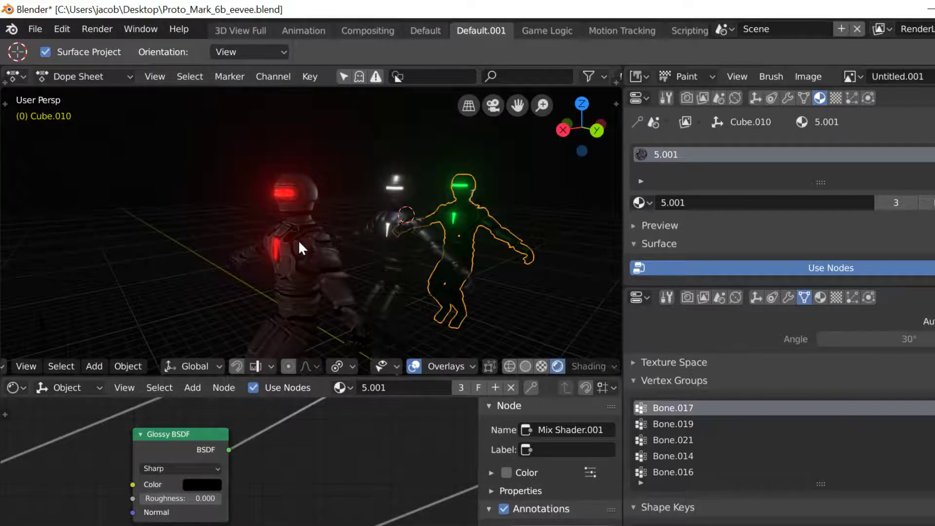
middle_click_drag(334, 267, 361, 300)
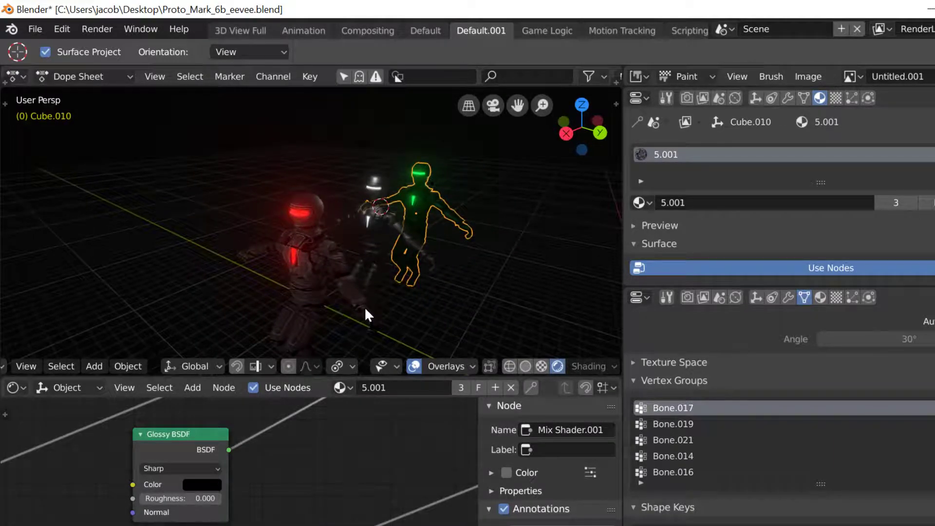
- Select the middle figure's armature and switch it to Pose Mode
left_click(364, 305, "alt")
left_click(364, 289)
left_click(365, 299)
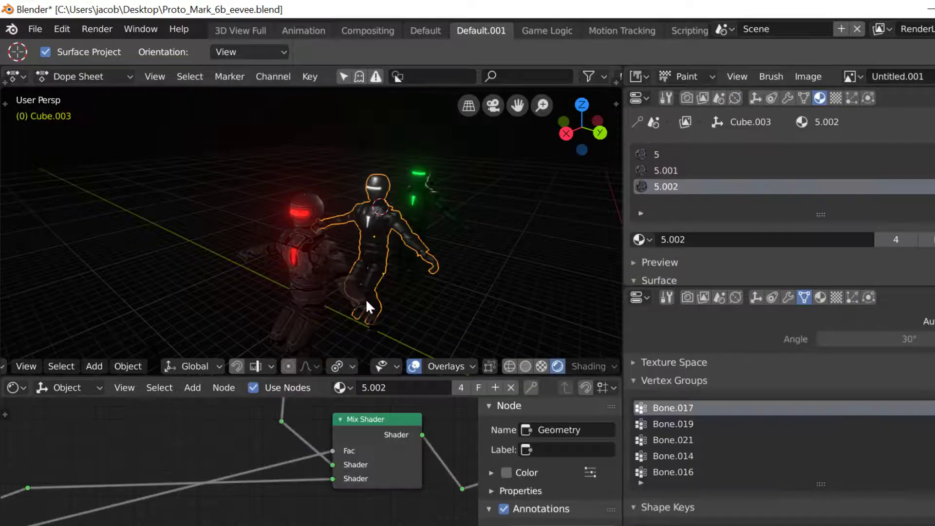
left_click(360, 306, "alt")
left_click(360, 306)
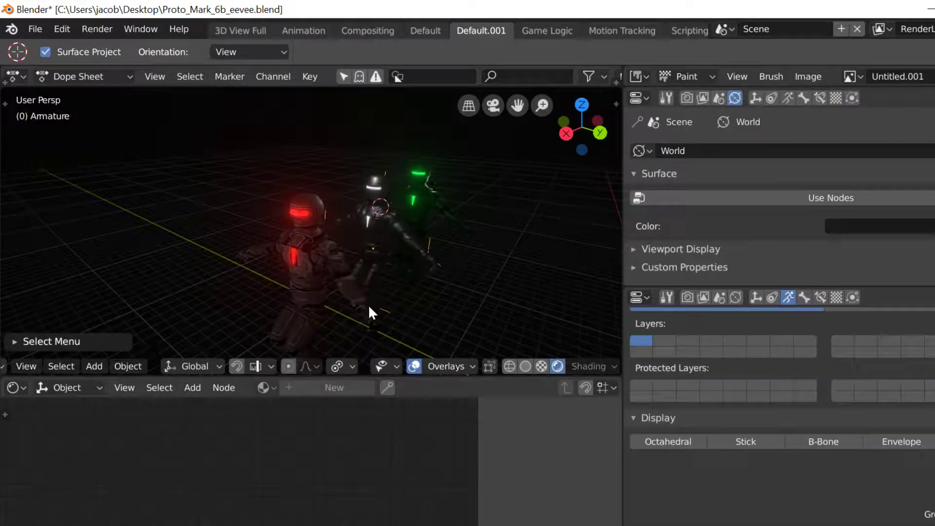
left_click(70, 343)
left_click(45, 387)
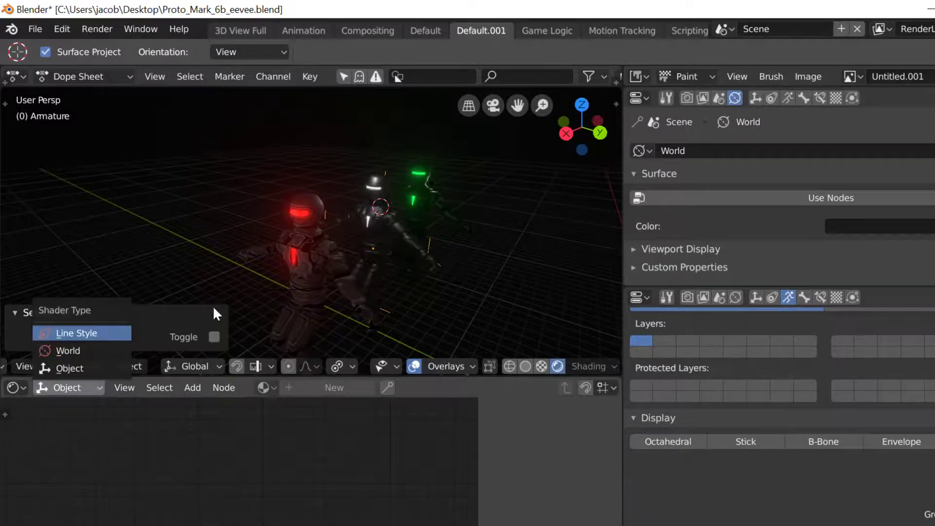
left_click(100, 365)
scroll(101, 365, "up", 3)
left_click(96, 366)
left_click(98, 308)
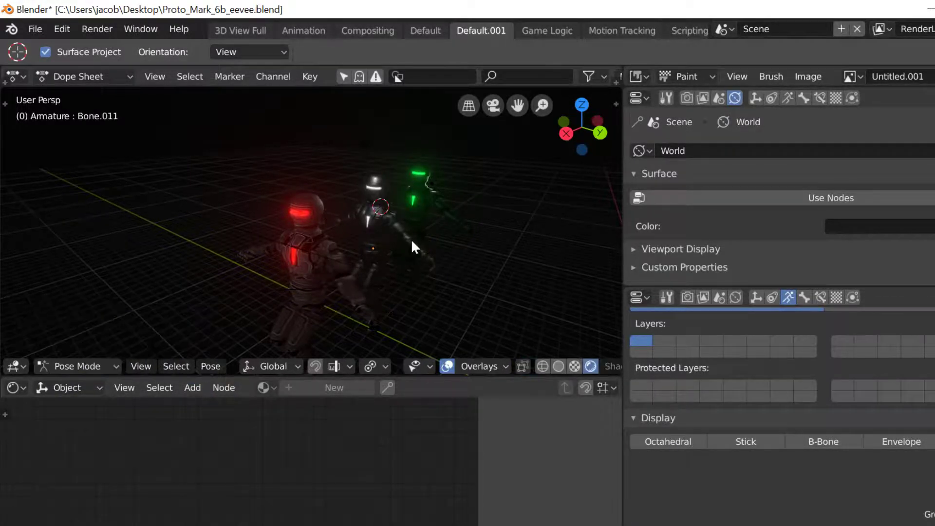
- Try to move the middle figure's hand control bone, Bone.027, along the global Z axis
left_click(414, 269)
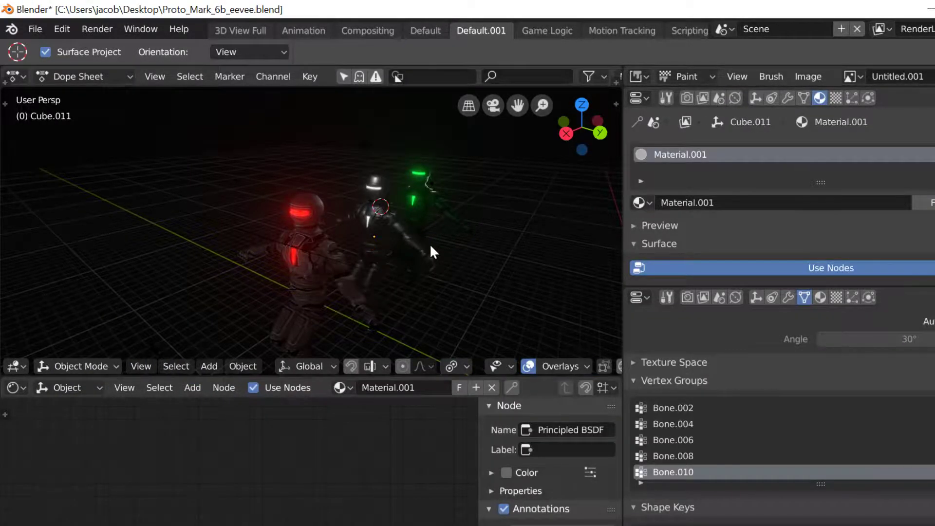
key("ctrl+z")
left_click(429, 251)
key("g")
key("z")
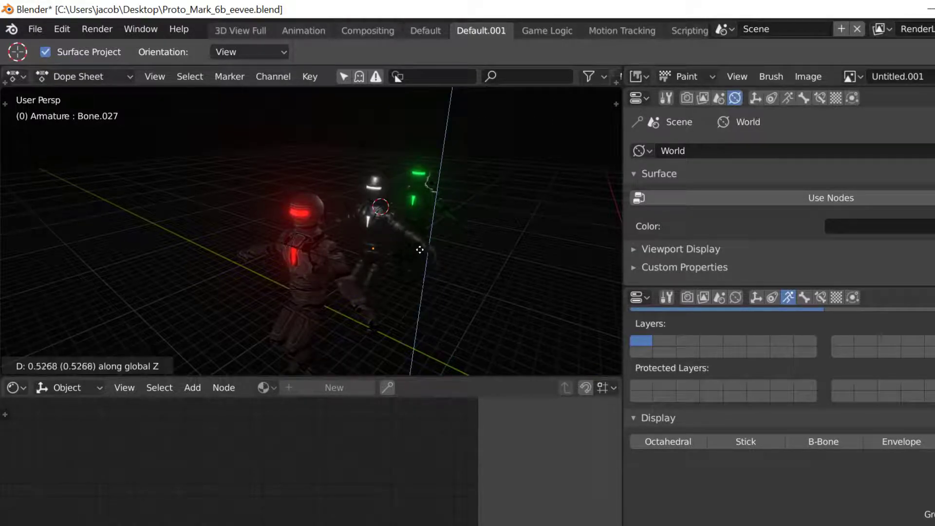
right_click(417, 222)
left_click(366, 305, "alt+shift")
left_click(366, 305)
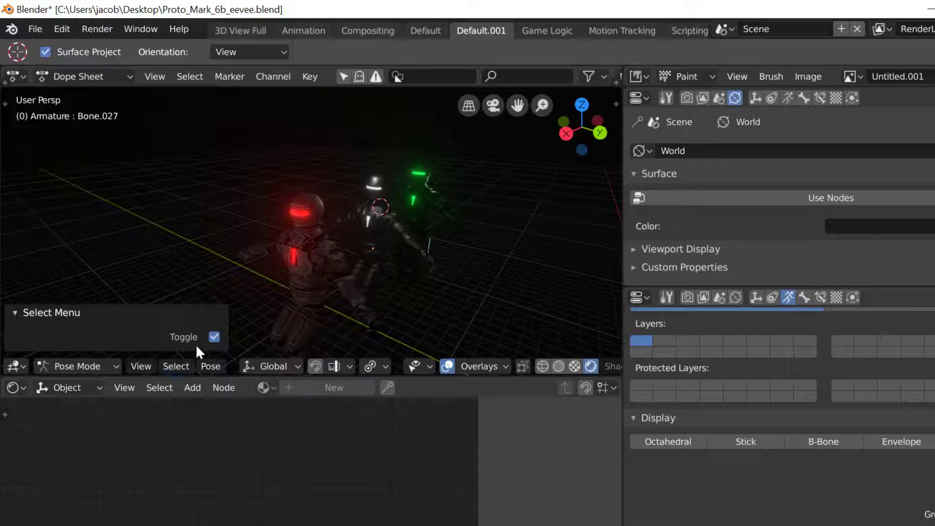
- Undo the recent selection and mode changes back to Object Mode
middle_click_drag(431, 308, 384, 302)
key("ctrl+z")
key("ctrl+z")
key("ctrl+z")
key("ctrl+z")
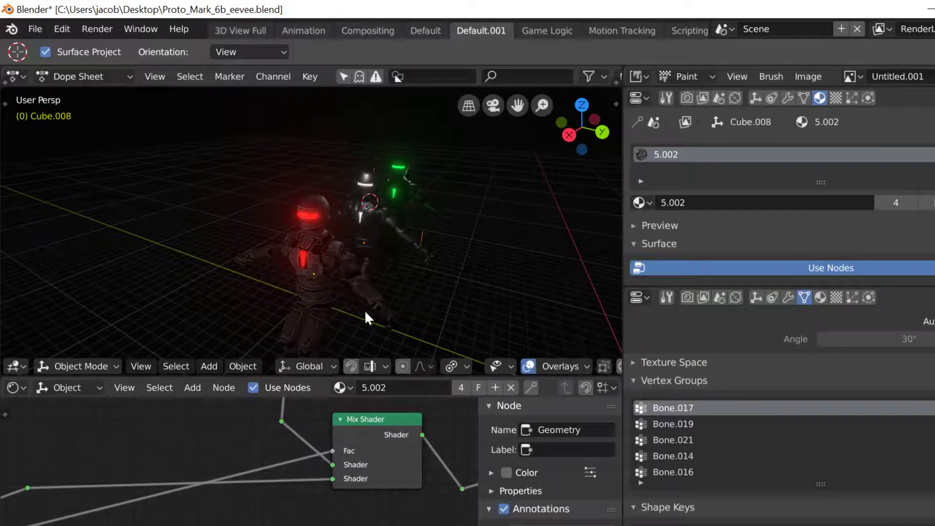
- Select the armatures of the front and middle figures together, enter Pose Mode and pick a hand control bone
left_click(365, 312)
right_click(321, 261, "alt")
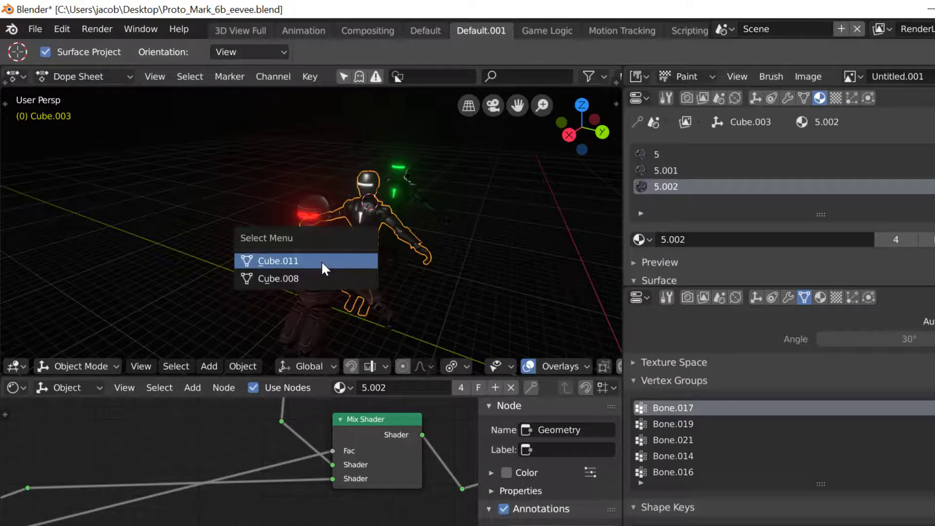
key("a")
key("alt+a")
left_click(309, 263, "alt+shift")
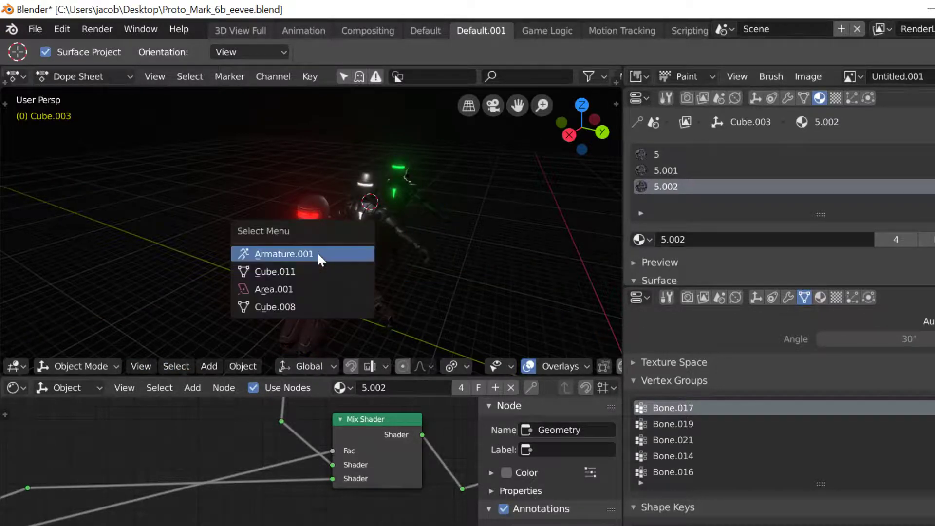
left_click(309, 257)
left_click(367, 229, "alt+shift")
left_click(368, 229)
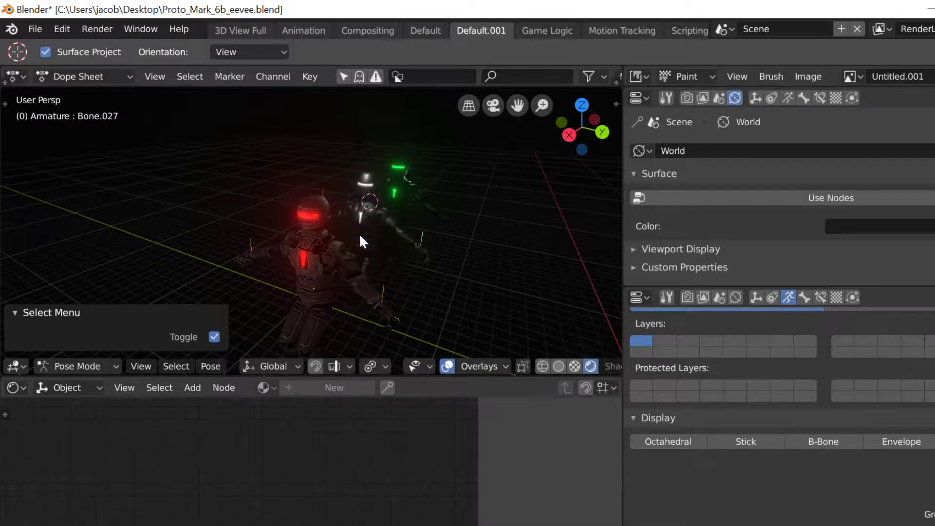
left_click(60, 365)
right_click(382, 290)
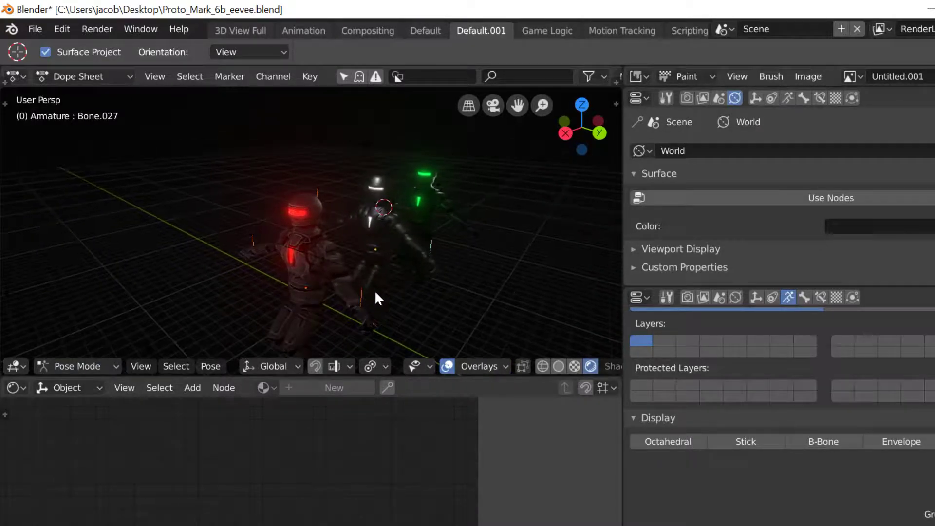
middle_click_drag(335, 324, 278, 272)
left_click(253, 245)
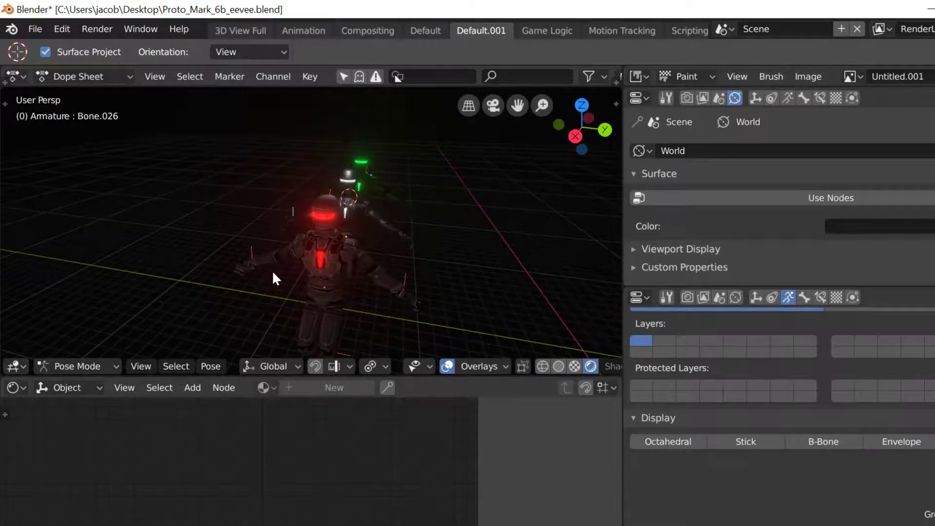
- Return to Object Mode and try to reselect the front figure's armature
left_click(78, 366)
left_click(75, 346)
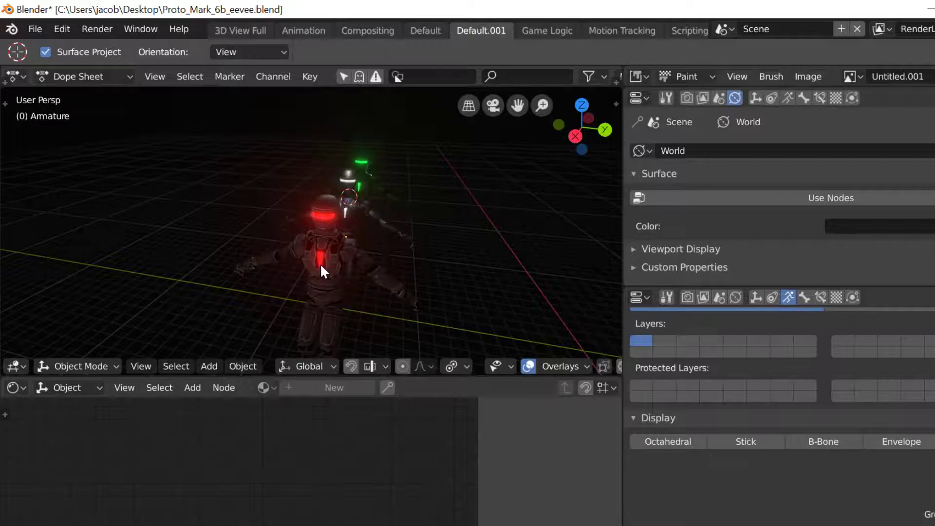
right_click(252, 260)
right_click(243, 258, "alt")
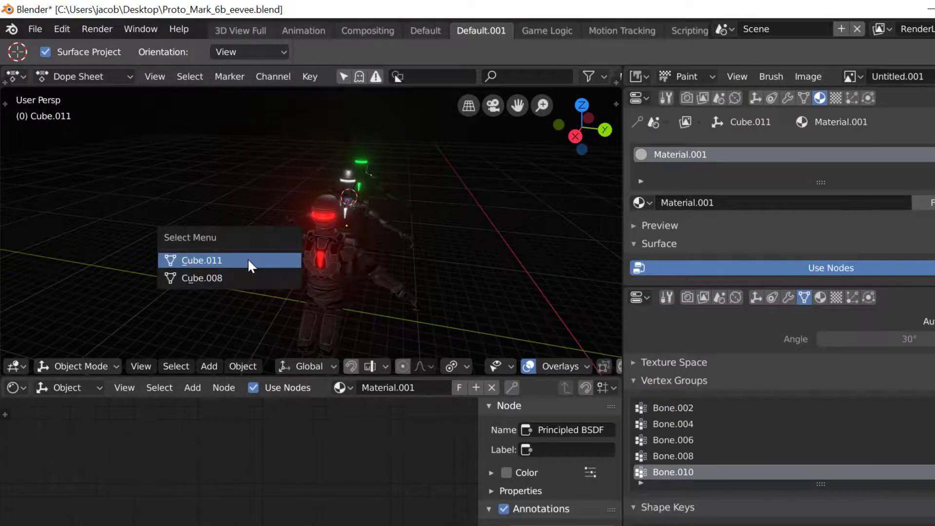
left_click(320, 268, "alt")
left_click(311, 269)
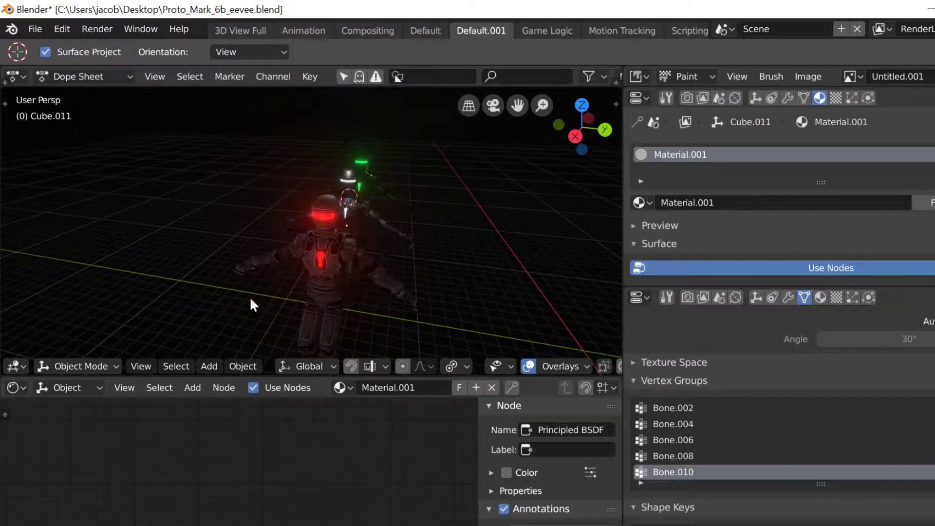
- Select the armatures of the middle and front figures together and switch both to Pose Mode
middle_click_drag(273, 303, 292, 274)
left_click(377, 214, "alt")
left_click(387, 210, "alt")
left_click(385, 208)
left_click(308, 248, "alt")
left_click(309, 248)
left_click(76, 366)
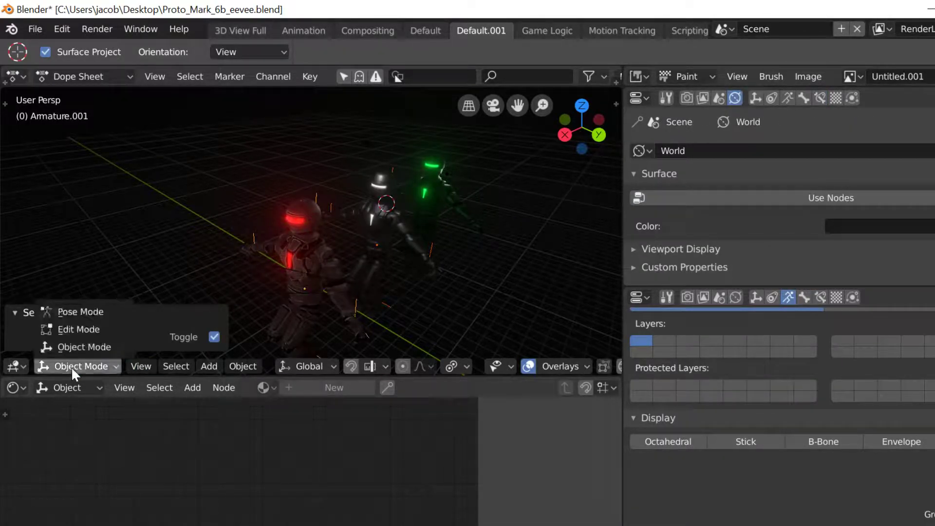
left_click(78, 310)
- Select hand control bone Bone.027 on both rigs and move the pair along the global Z axis
right_click(357, 302)
right_click(440, 253)
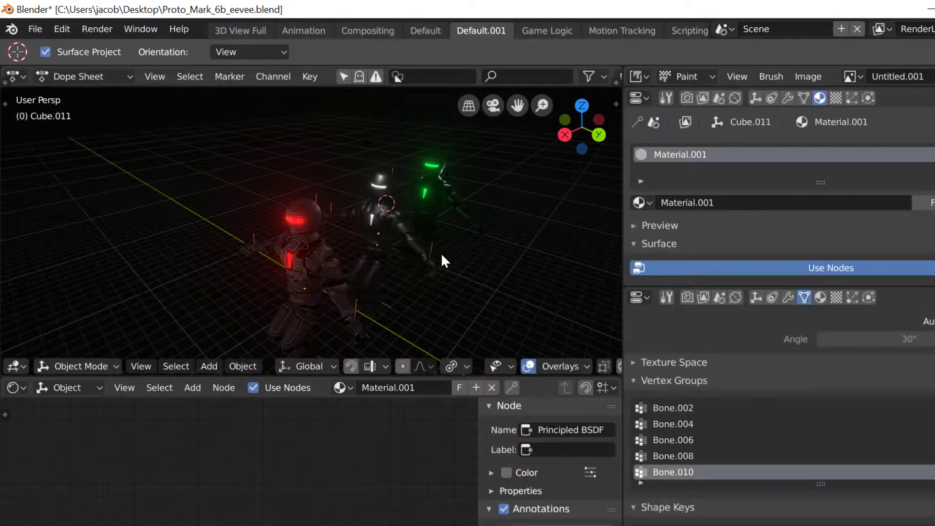
left_click(433, 253)
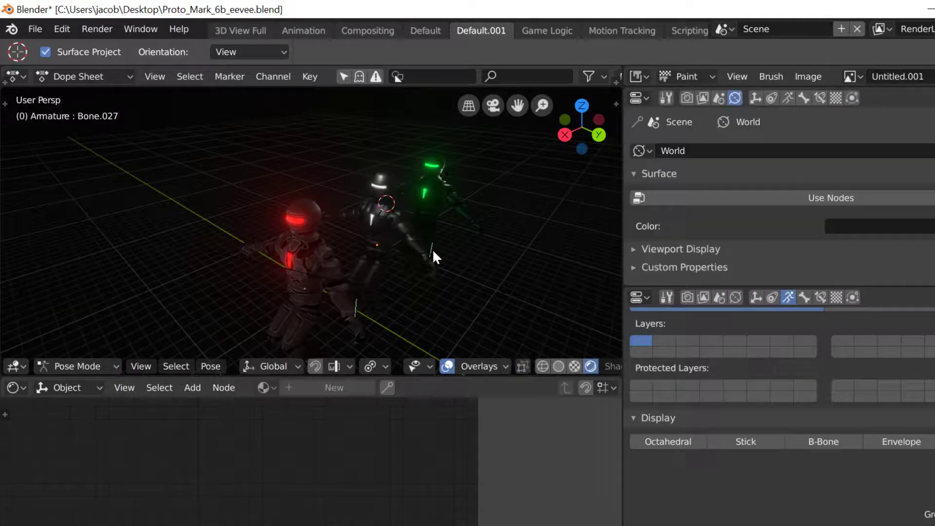
key("g")
key("z")
left_click(434, 247)
key("g")
right_click(307, 287)
left_click(35, 196)
- Shift both selected hand bones along the global Y axis and lower them about 1.04 along global Z
middle_click_drag(144, 215, 342, 238)
scroll(343, 241, "up", 4)
key("g")
key("x")
key("y")
left_click(428, 277)
key("g")
key("z")
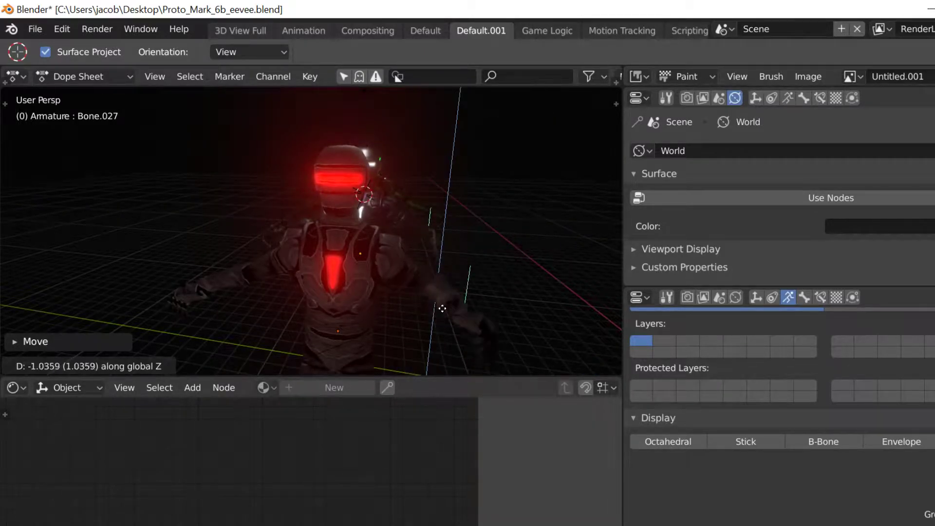
left_click(440, 309)
- Select the opposite hand's control bone, Bone.026, on both the front and middle rigs
middle_click_drag(367, 313, 246, 323)
scroll(246, 317, "down", 2)
right_click(264, 273)
right_click(265, 267)
right_click(263, 279)
right_click(263, 272)
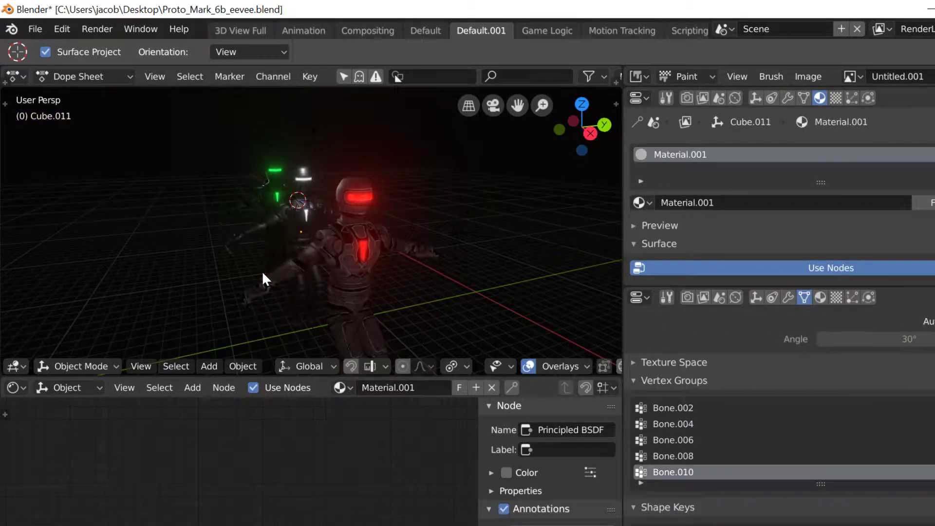
right_click(264, 271)
right_click(264, 272)
left_click(237, 229, "alt")
left_click(239, 232)
left_click(238, 232)
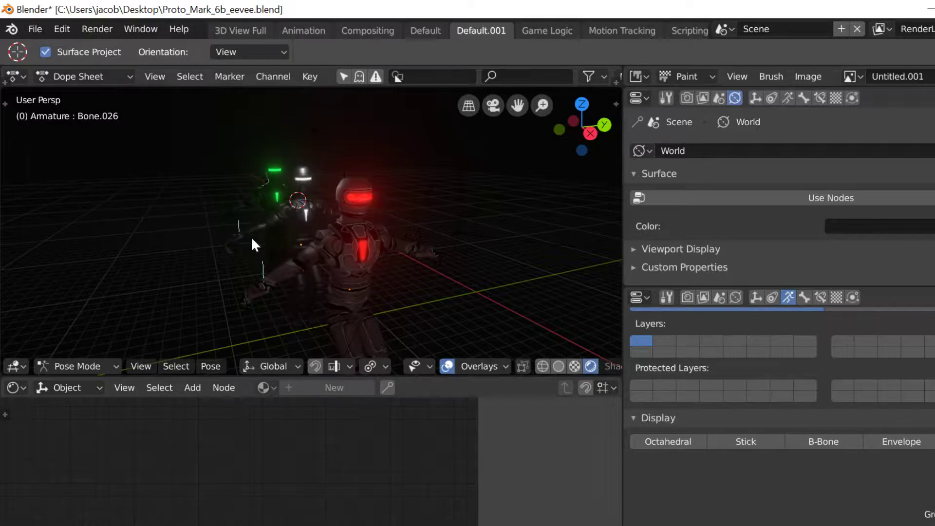
- Raise both Bone.026 hand controls along global Z and shift them along global Y
key("g")
key("z")
left_click(486, 285)
key("g")
key("y")
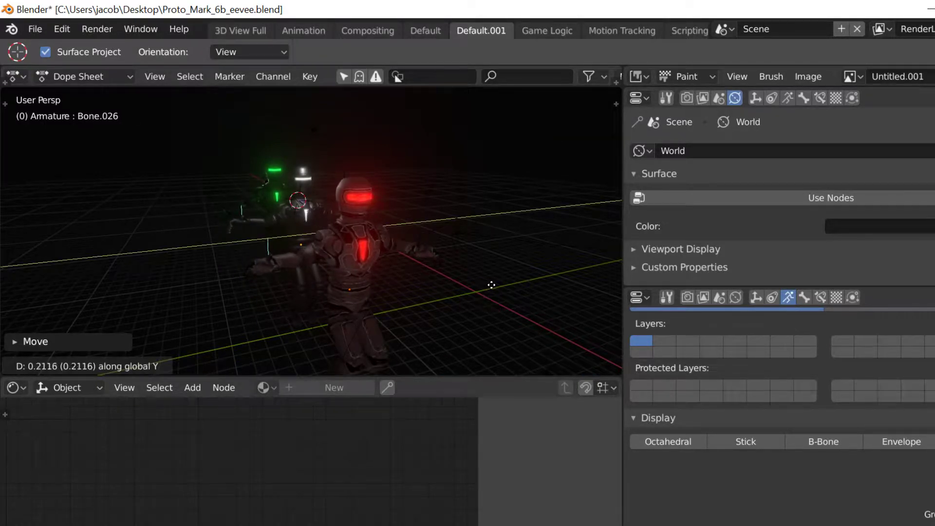
left_click(498, 284)
- Fine-tune the height of both Bone.026 hand controls along the global Z axis
key("g")
key("z")
left_click(489, 296)
middle_click_drag(439, 288, 402, 260)
scroll(418, 263, "up", 3)
key("g")
key("z")
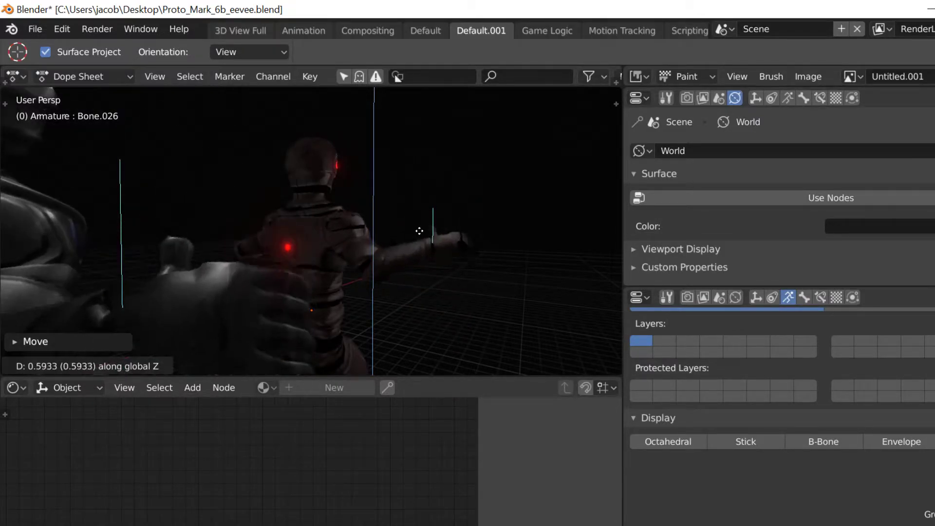
left_click(434, 247)
- Select foot control bone Bone.030 on both rigs and lower the pair along the global Z axis
middle_click_drag(434, 247, 374, 276)
scroll(360, 307, "down", 3)
left_click(329, 330)
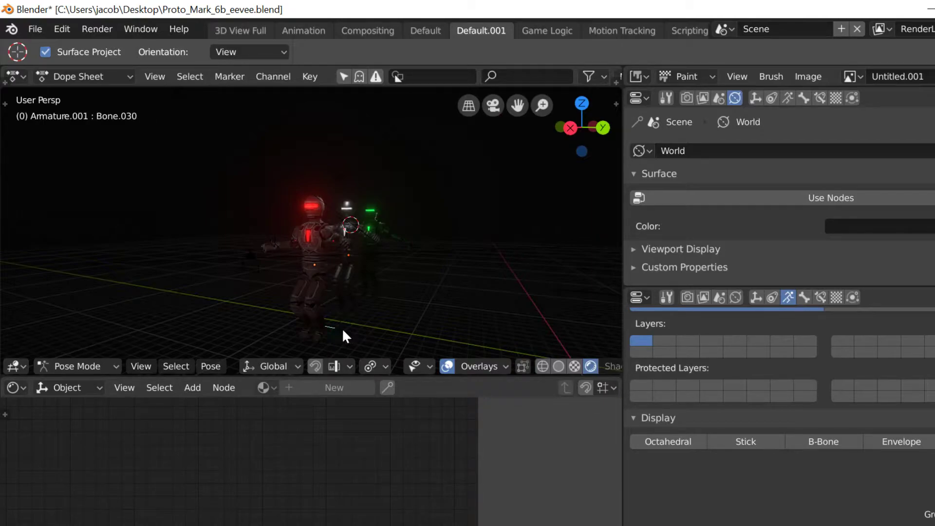
left_click(364, 308)
key("g")
key("z")
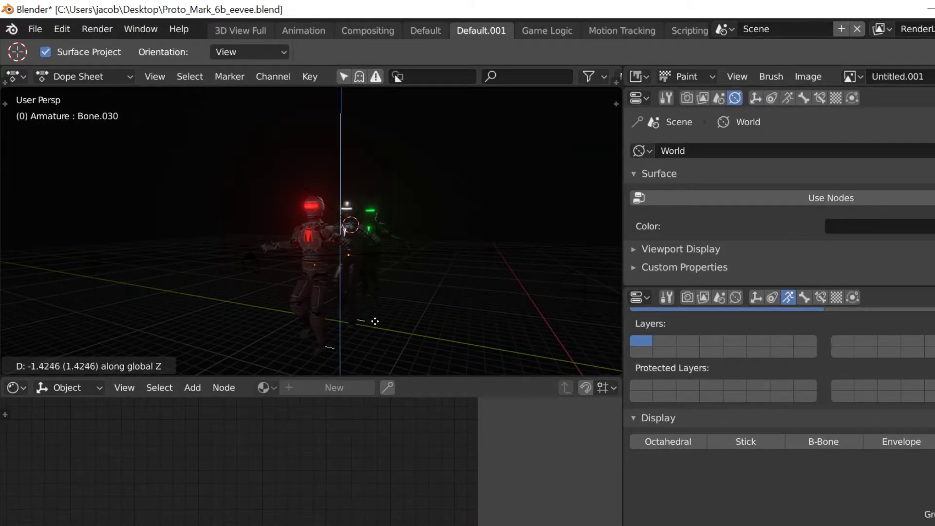
left_click(375, 316)
middle_click_drag(370, 313, 375, 365)
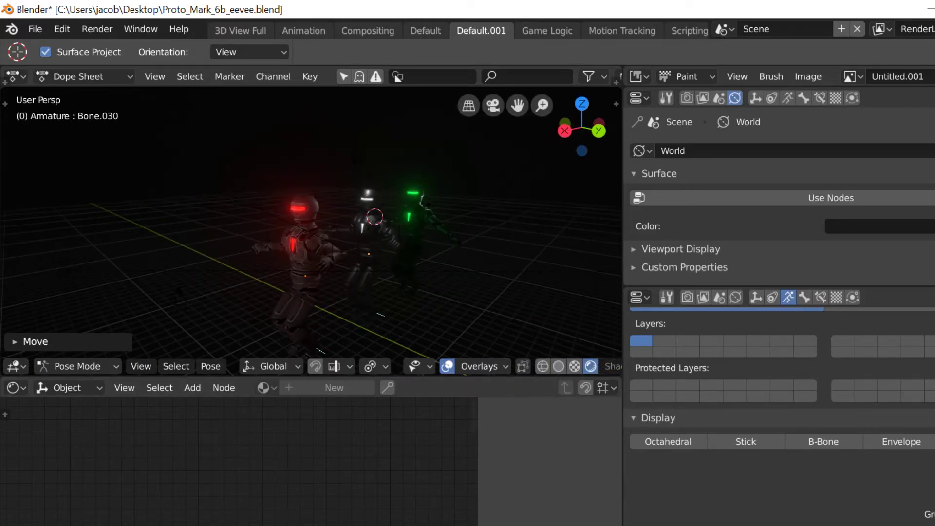